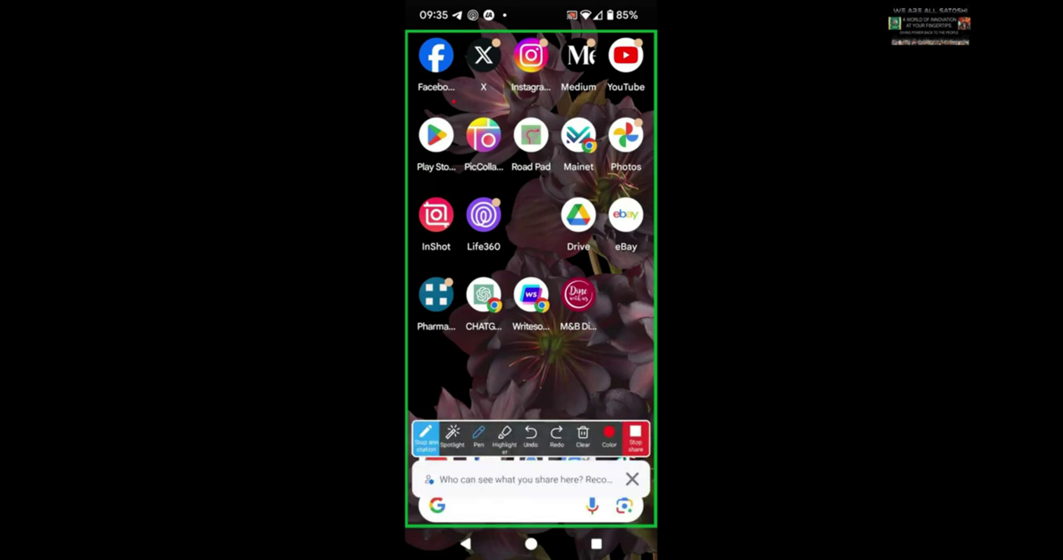
Step: Circle the Play Store icon on the home screen, open the store and search it for metamask
{"action": "mouse_move", "coordinate": [410, 114]}
{"action": "left_mouse_down"}
{"action": "mouse_move", "coordinate": [454, 100]}
{"action": "mouse_move", "coordinate": [412, 162]}
{"action": "left_mouse_up"}
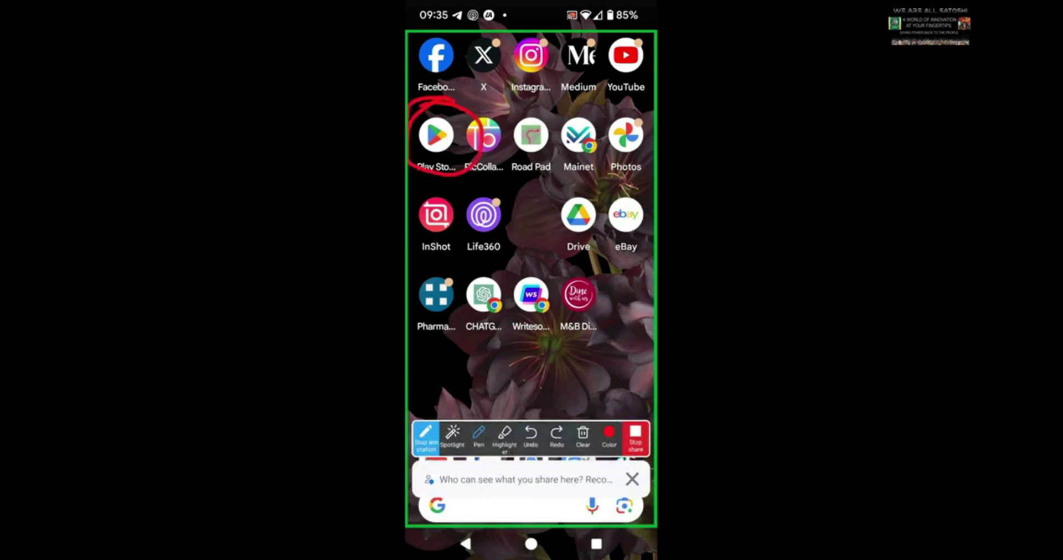
{"action": "left_click", "coordinate": [436, 134]}
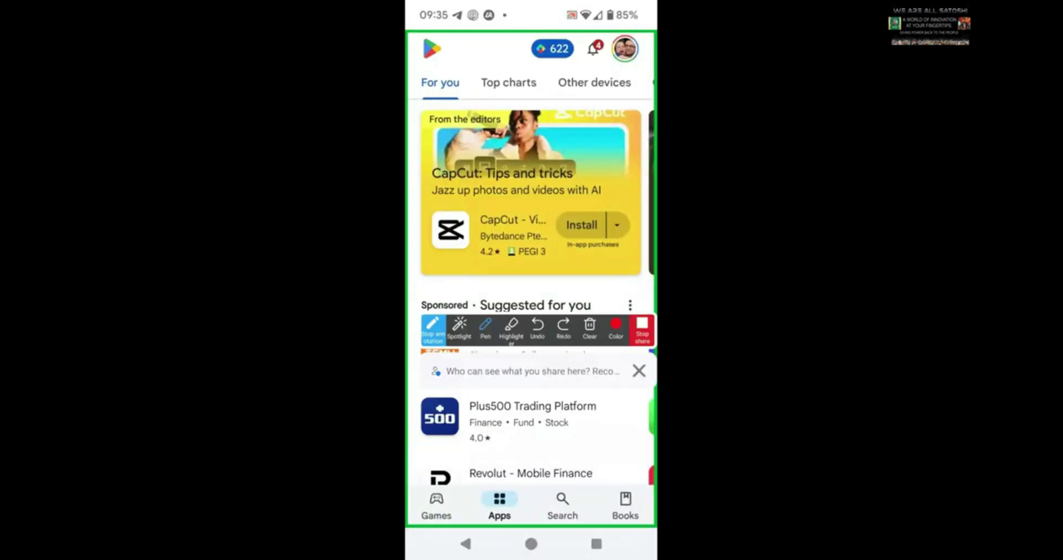
{"action": "mouse_move", "coordinate": [585, 479]}
{"action": "left_mouse_down"}
{"action": "mouse_move", "coordinate": [538, 488]}
{"action": "mouse_move", "coordinate": [587, 468]}
{"action": "left_mouse_up"}
{"action": "left_click", "coordinate": [430, 307]}
{"action": "left_click", "coordinate": [563, 503]}
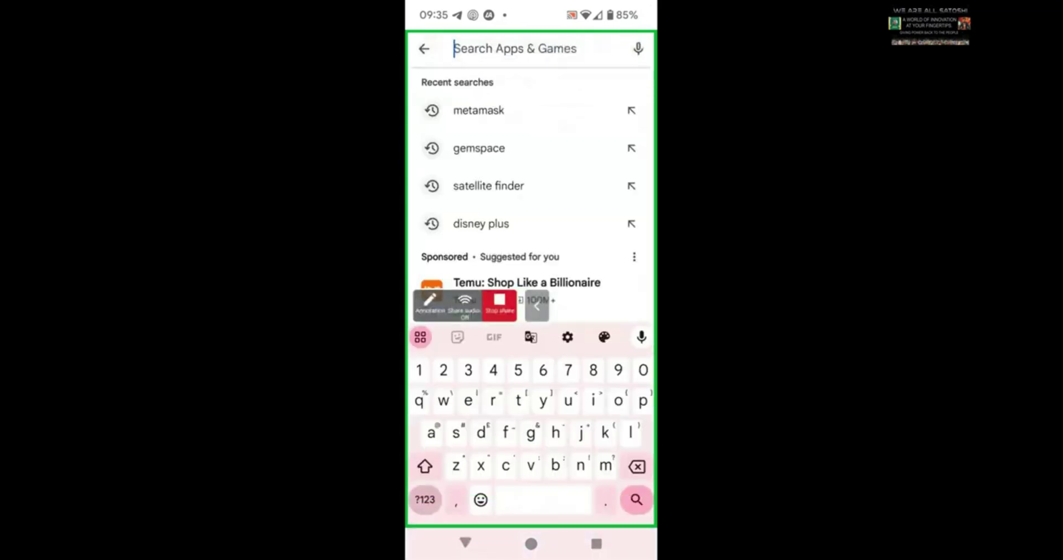
{"action": "type", "text": "metamask"}
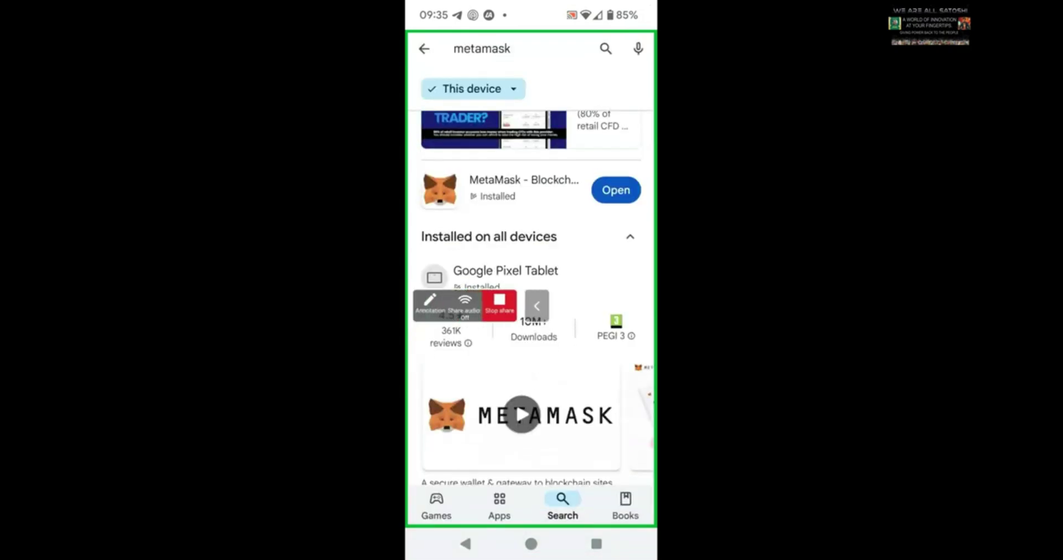
Step: Circle the MetaMask listing in the Play Store results and mark its Open button with the red annotation pen
{"action": "left_click", "coordinate": [430, 304]}
{"action": "mouse_move", "coordinate": [616, 164]}
{"action": "left_mouse_down"}
{"action": "mouse_move", "coordinate": [554, 162]}
{"action": "mouse_move", "coordinate": [602, 231]}
{"action": "mouse_move", "coordinate": [540, 147]}
{"action": "left_mouse_up"}
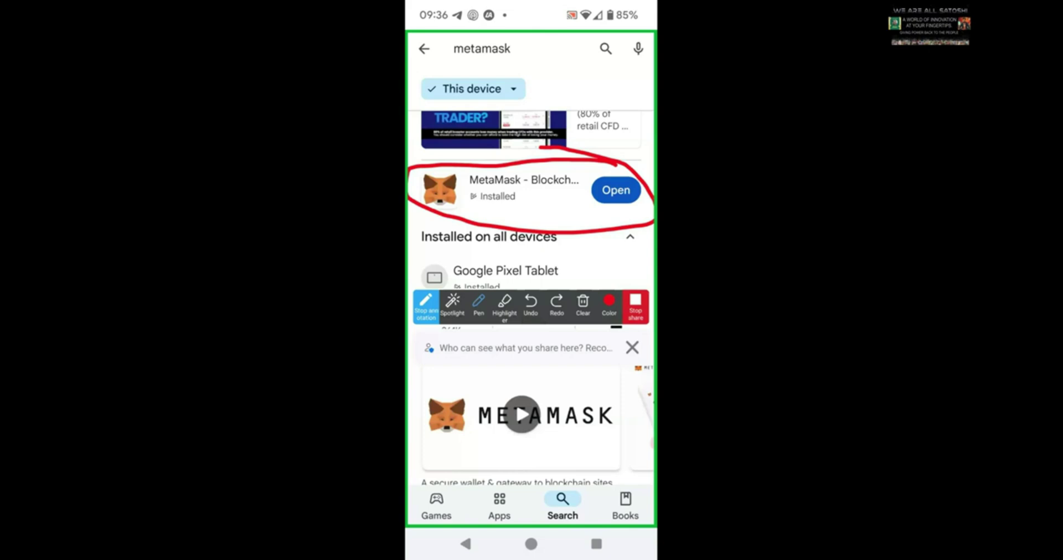
{"action": "left_click_drag", "start_coordinate": [555, 216], "coordinate": [601, 191]}
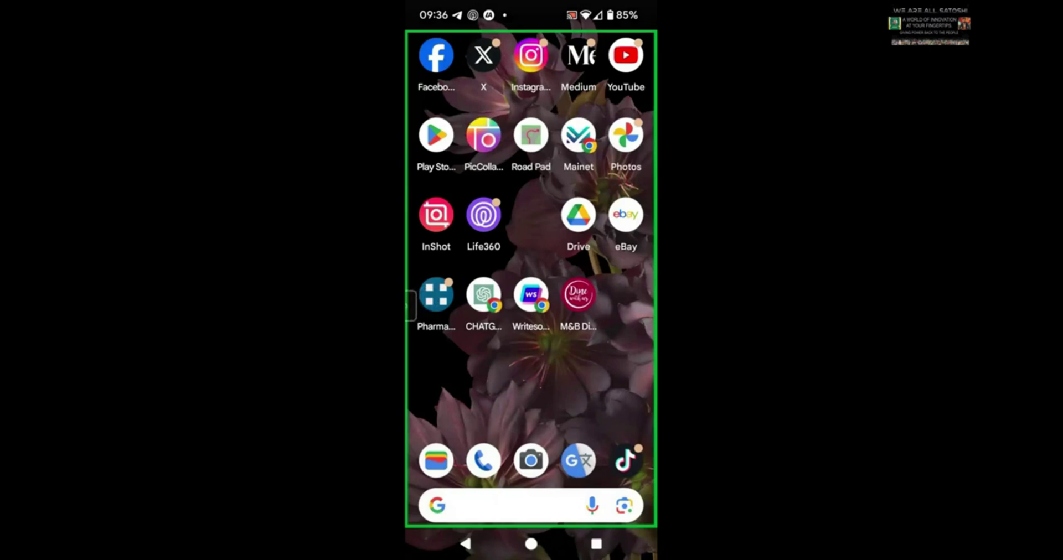
Step: Turn screen annotation back on and circle the Play Store icon on the phone's home screen
{"action": "left_click", "coordinate": [411, 305]}
{"action": "left_click_drag", "start_coordinate": [465, 302], "coordinate": [507, 366]}
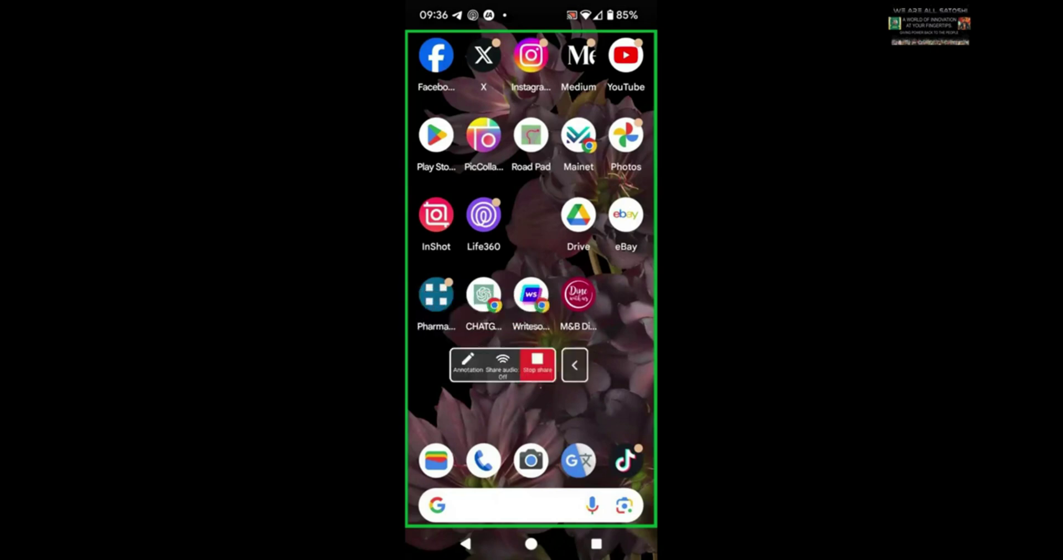
{"action": "left_click", "coordinate": [468, 364]}
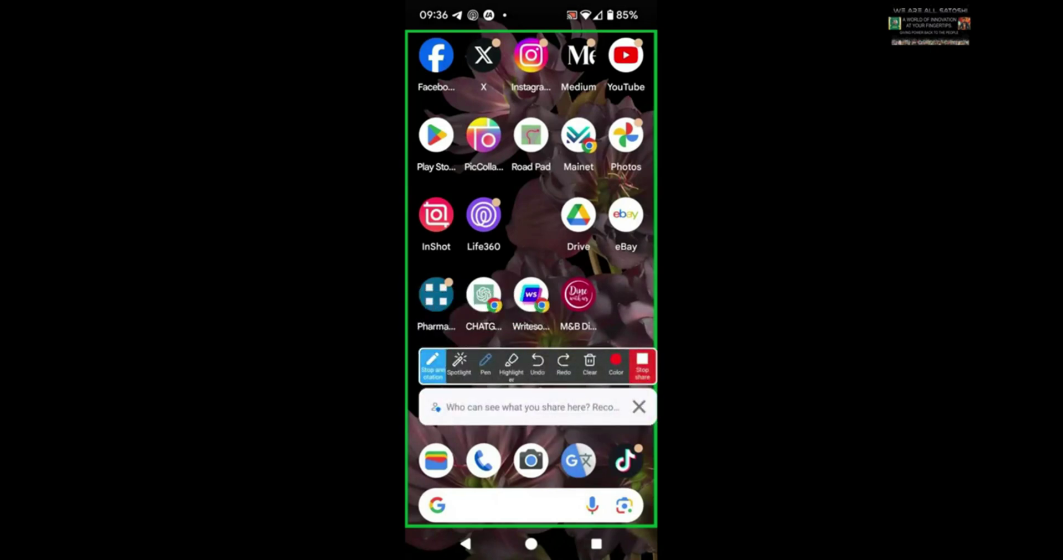
{"action": "mouse_move", "coordinate": [465, 99]}
{"action": "left_mouse_down"}
{"action": "mouse_move", "coordinate": [409, 123]}
{"action": "mouse_move", "coordinate": [429, 94]}
{"action": "left_mouse_up"}
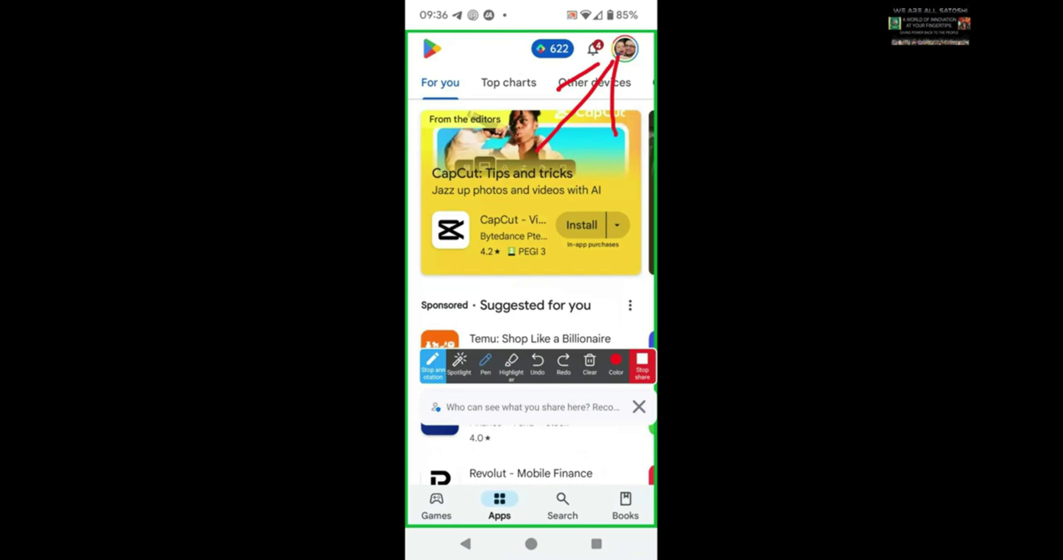
Step: Open Manage apps and device from the Play Store account profile, marking the relevant entries in red and clearing the earlier marks
{"action": "left_click", "coordinate": [589, 365]}
{"action": "left_click", "coordinate": [624, 49]}
{"action": "mouse_move", "coordinate": [436, 295]}
{"action": "left_mouse_down"}
{"action": "mouse_move", "coordinate": [612, 294]}
{"action": "mouse_move", "coordinate": [585, 263]}
{"action": "mouse_move", "coordinate": [455, 268]}
{"action": "mouse_move", "coordinate": [436, 297]}
{"action": "left_mouse_up"}
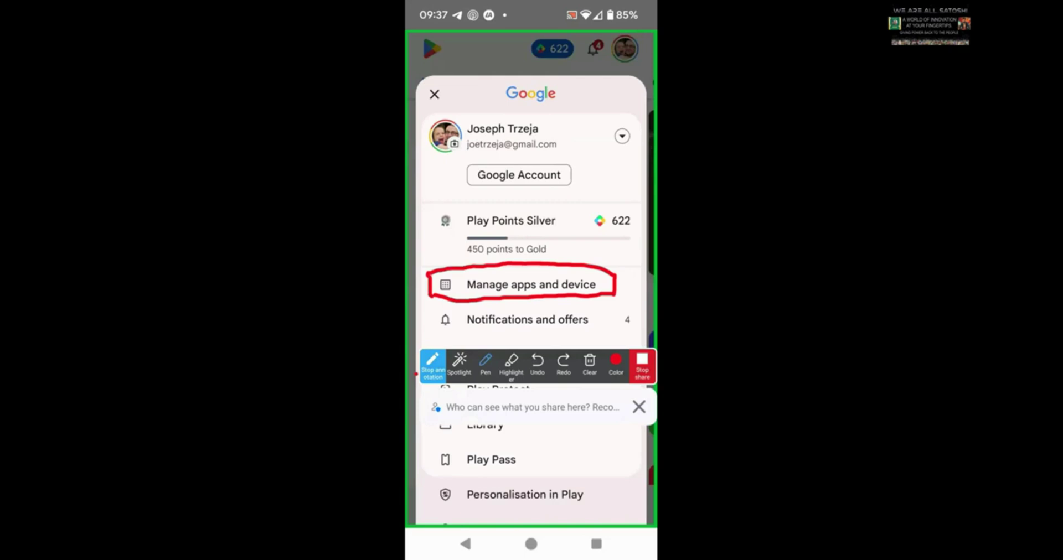
{"action": "left_click", "coordinate": [590, 362]}
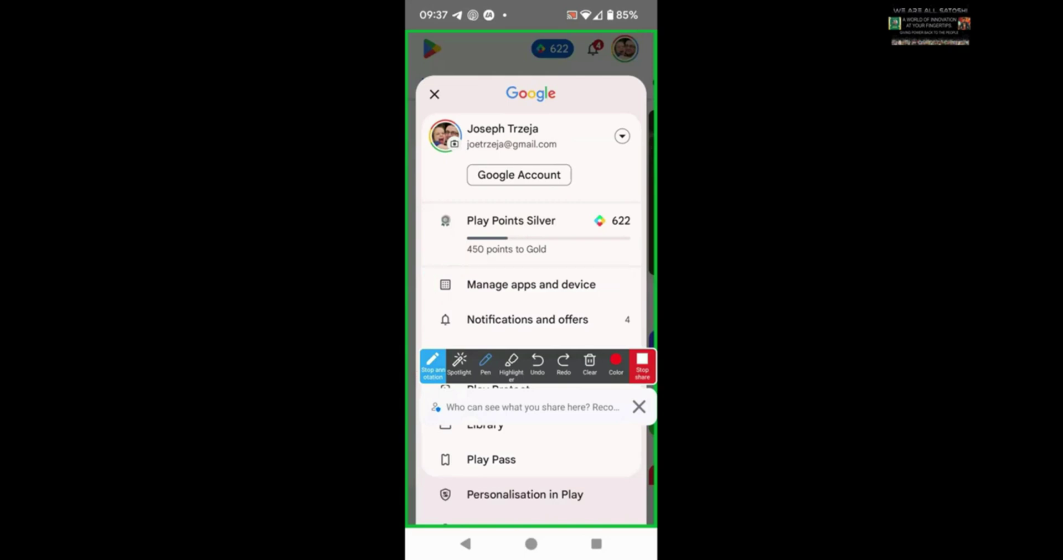
{"action": "left_click", "coordinate": [531, 285]}
{"action": "mouse_move", "coordinate": [602, 175]}
{"action": "left_mouse_down"}
{"action": "mouse_move", "coordinate": [521, 166]}
{"action": "mouse_move", "coordinate": [409, 195]}
{"action": "mouse_move", "coordinate": [579, 219]}
{"action": "mouse_move", "coordinate": [603, 175]}
{"action": "left_mouse_up"}
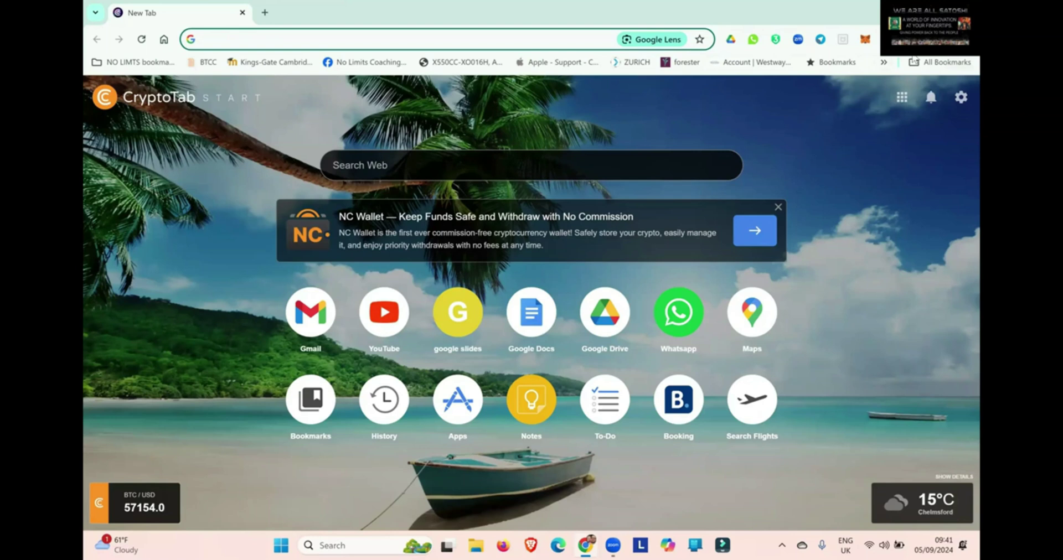
Step: Resize the Chrome window to half the screen and open the MetaMask extension's management page
{"action": "mouse_move", "coordinate": [942, 11]}
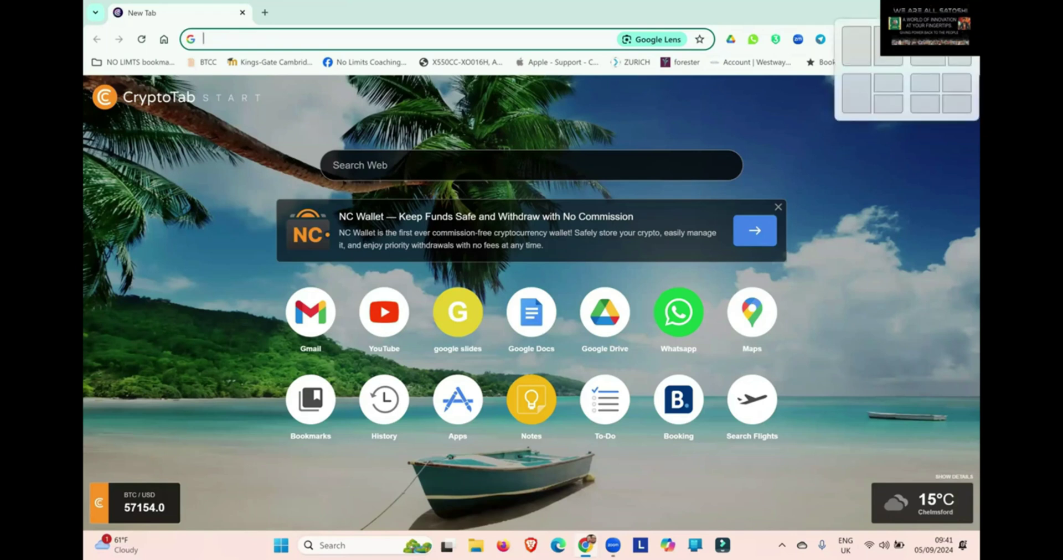
{"action": "left_click", "coordinate": [857, 45]}
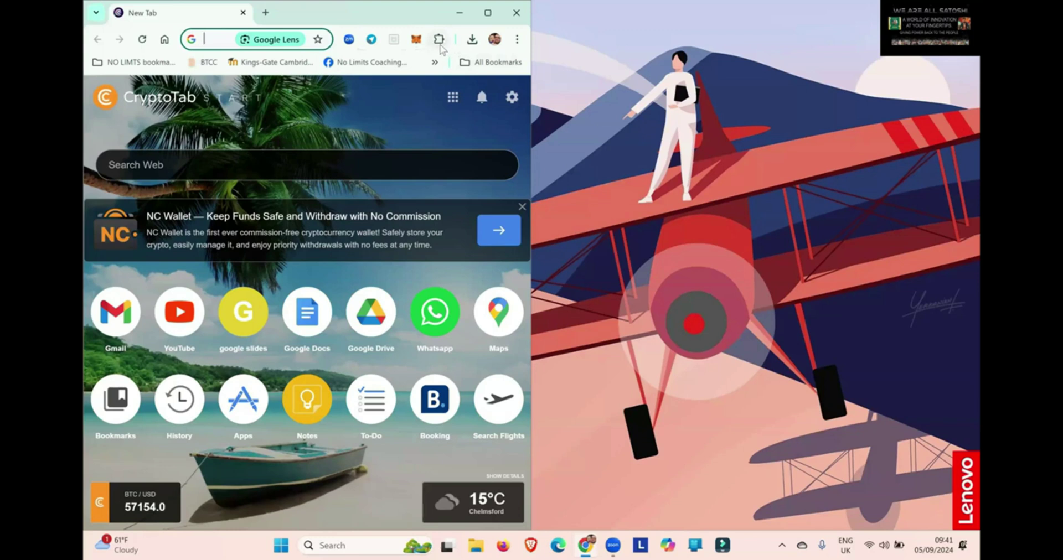
{"action": "mouse_move", "coordinate": [445, 27]}
{"action": "left_mouse_down"}
{"action": "mouse_move", "coordinate": [429, 50]}
{"action": "mouse_move", "coordinate": [455, 42]}
{"action": "mouse_move", "coordinate": [456, 18]}
{"action": "left_mouse_up"}
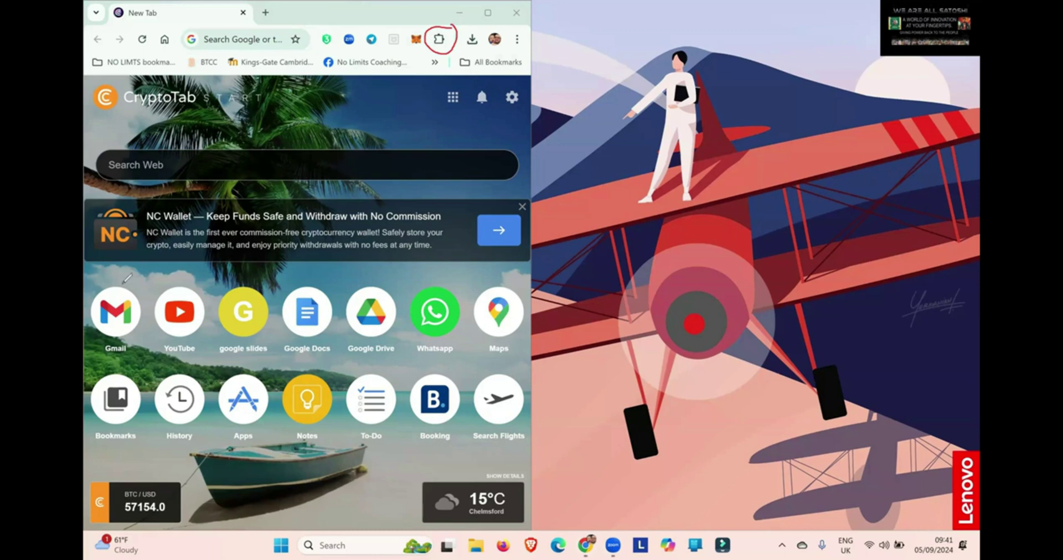
{"action": "left_click", "coordinate": [439, 39]}
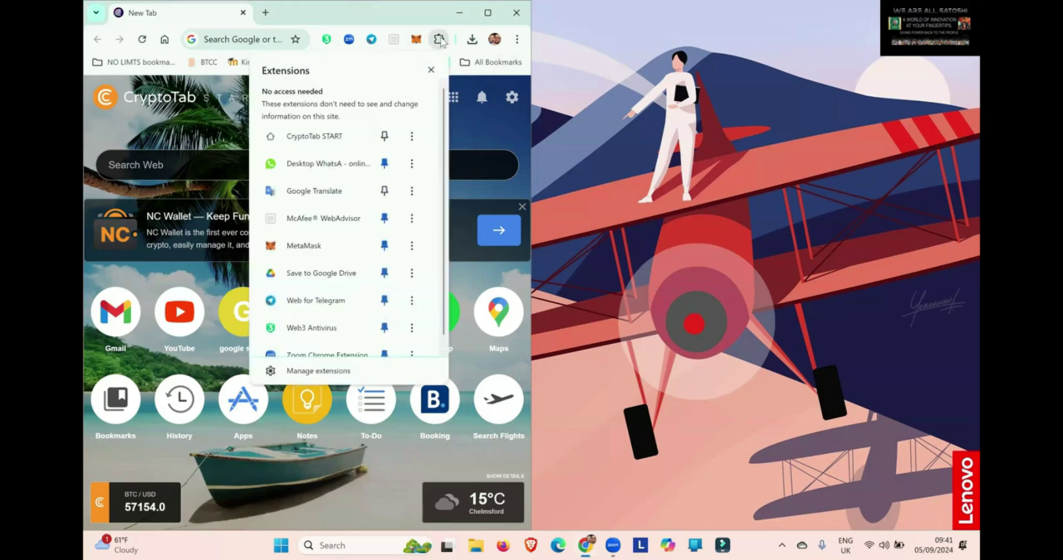
{"action": "left_click", "coordinate": [412, 247]}
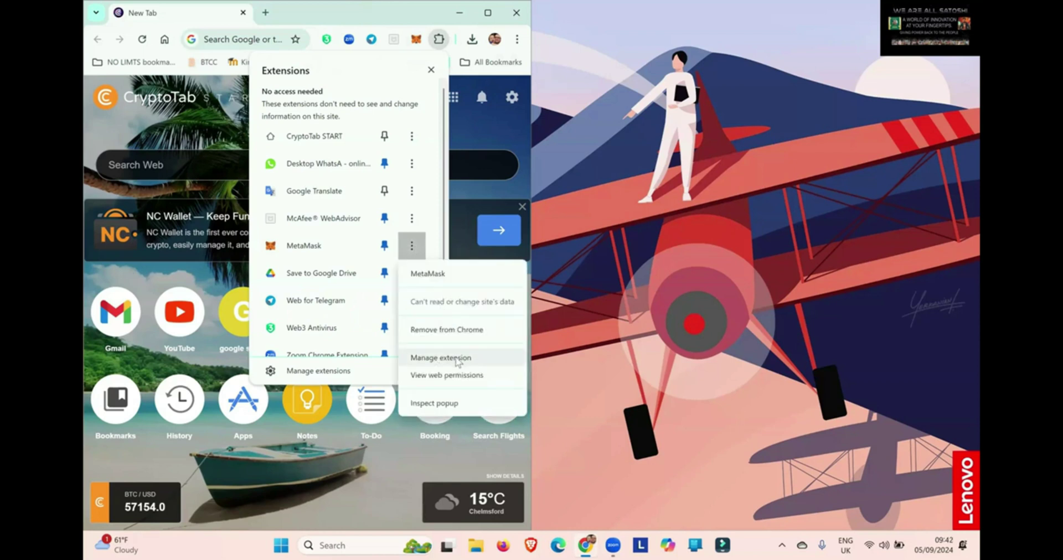
{"action": "left_click", "coordinate": [438, 360]}
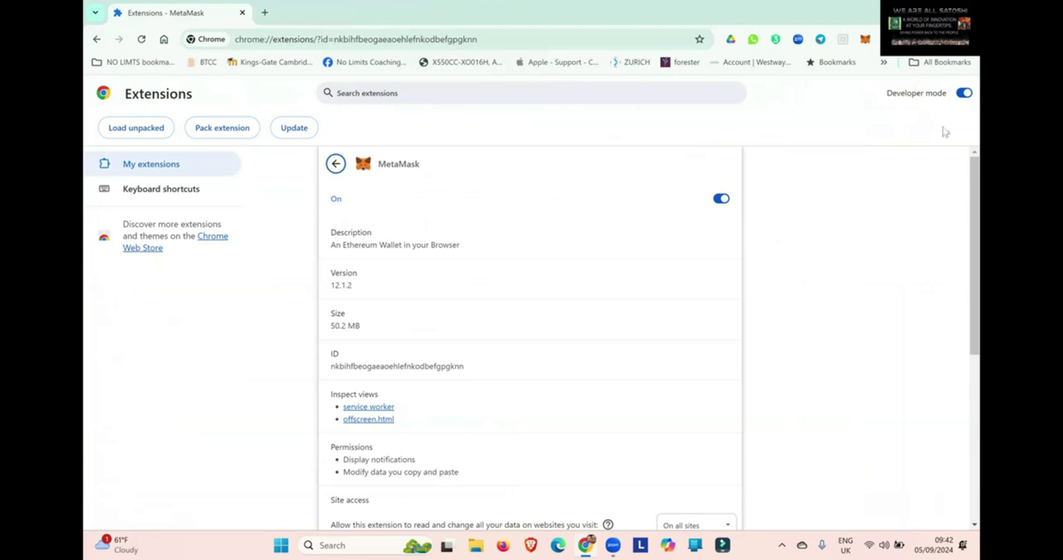
Step: Switch Chrome's developer mode off and back on, and update the installed extensions
{"action": "left_click", "coordinate": [964, 95]}
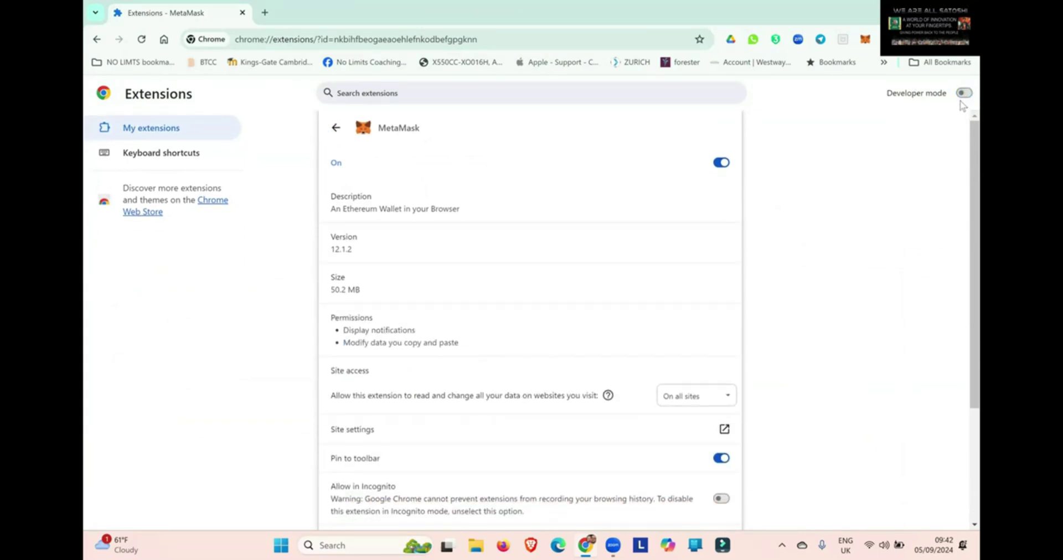
{"action": "left_click", "coordinate": [963, 94]}
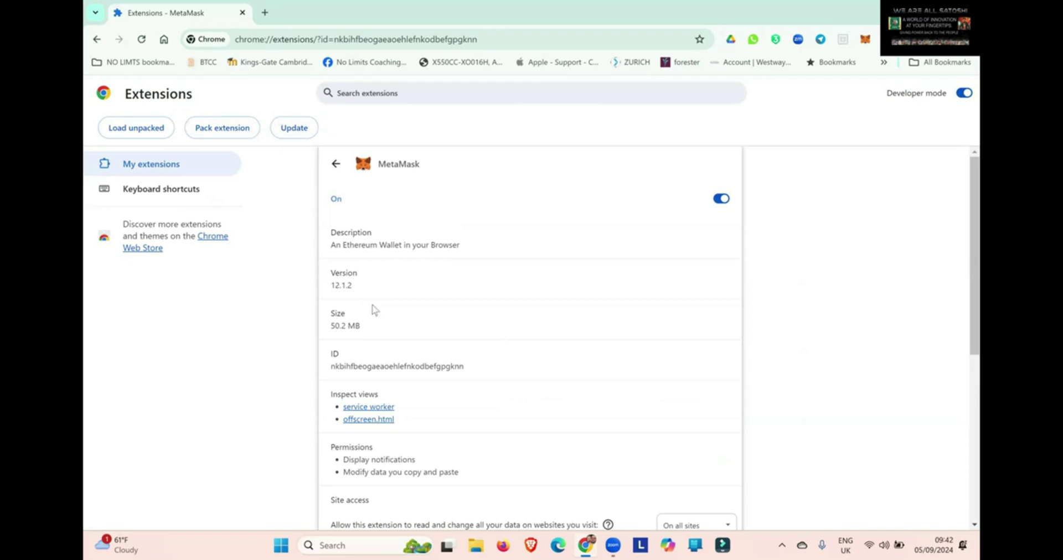
{"action": "mouse_move", "coordinate": [371, 269]}
{"action": "left_mouse_down"}
{"action": "mouse_move", "coordinate": [329, 257]}
{"action": "mouse_move", "coordinate": [357, 298]}
{"action": "mouse_move", "coordinate": [372, 267]}
{"action": "left_mouse_up"}
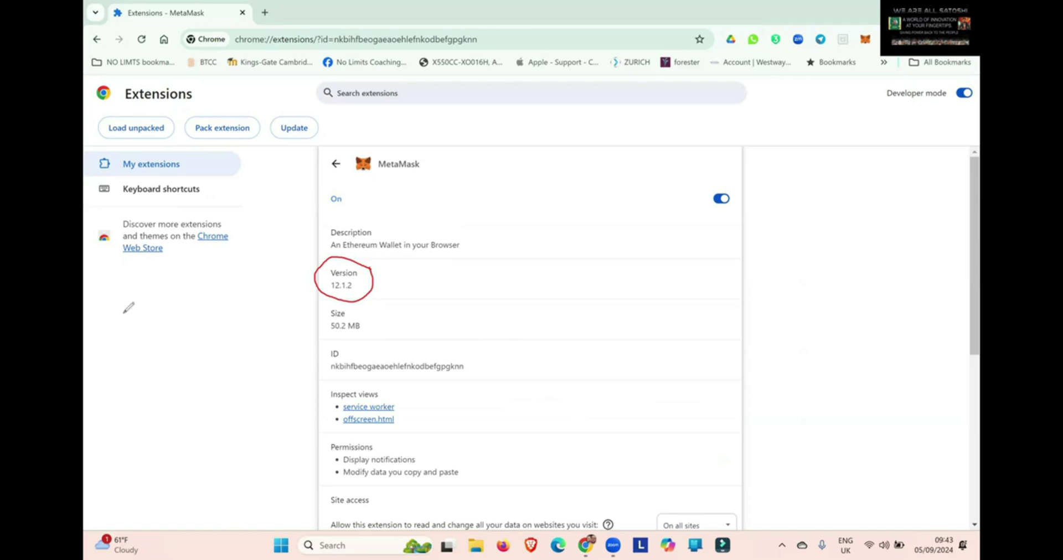
{"action": "key", "text": "e"}
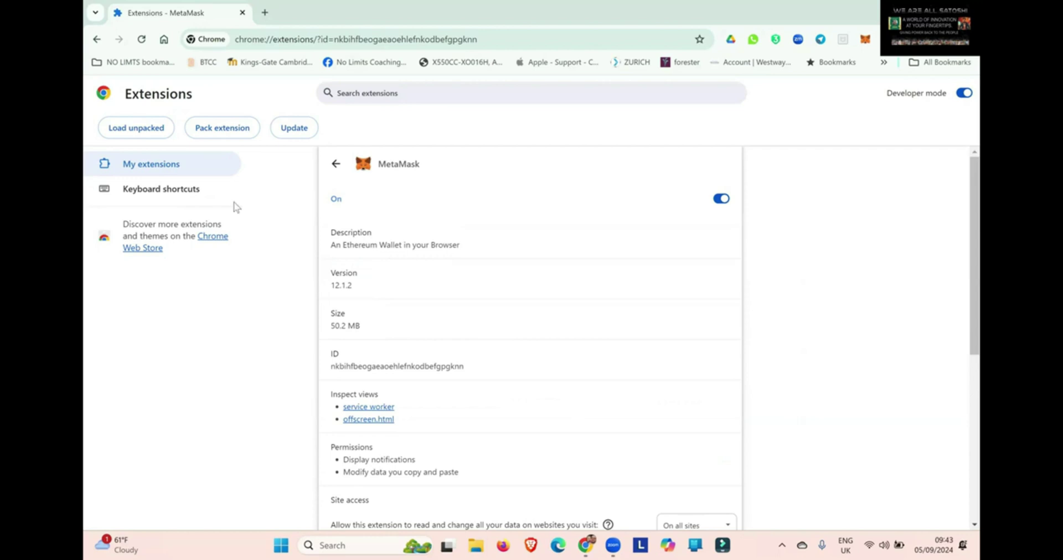
{"action": "left_click", "coordinate": [295, 131]}
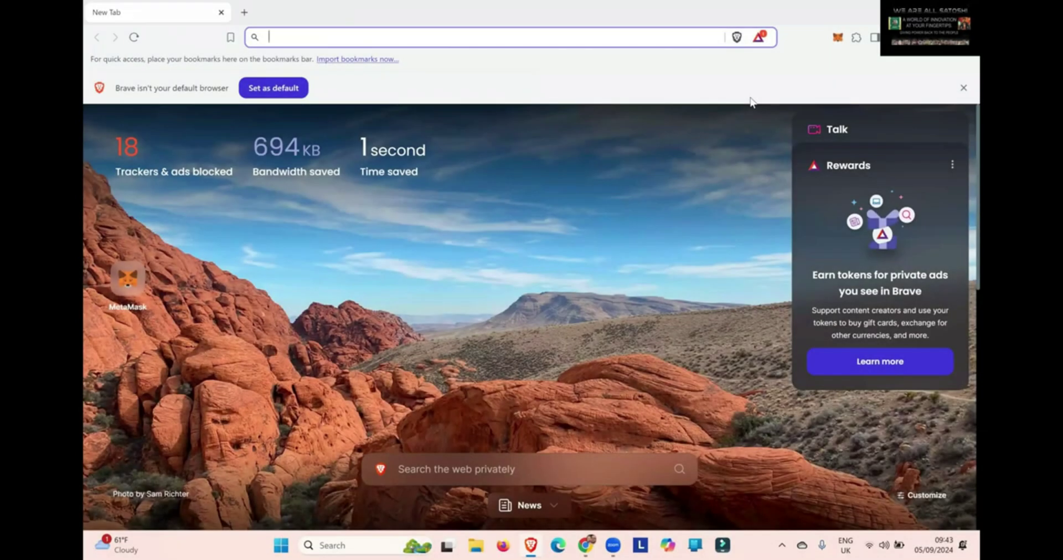
Step: Switch to Brave, resize its window to half the screen and open the MetaMask extension's management page
{"action": "key", "text": "super+Left"}
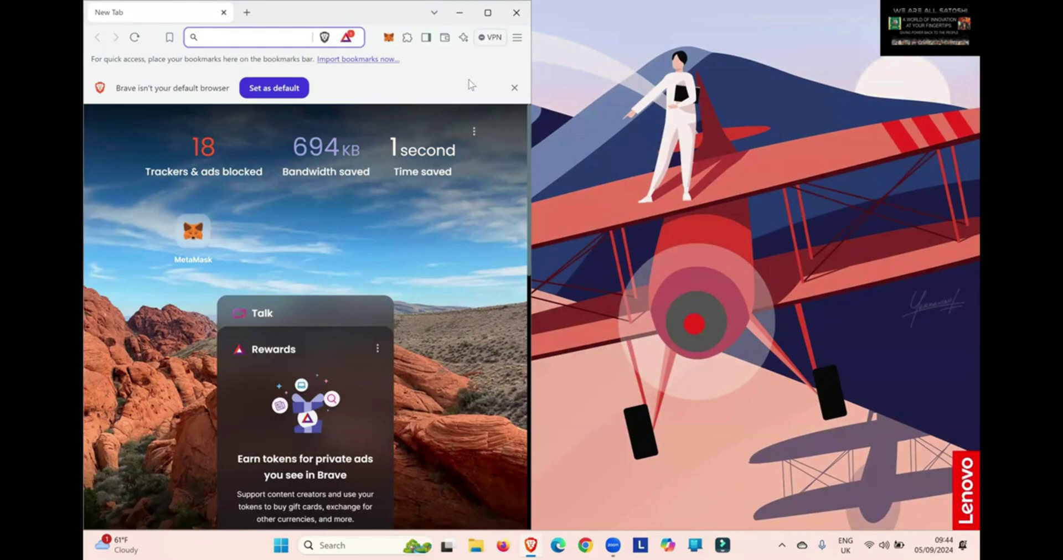
{"action": "left_click", "coordinate": [750, 440]}
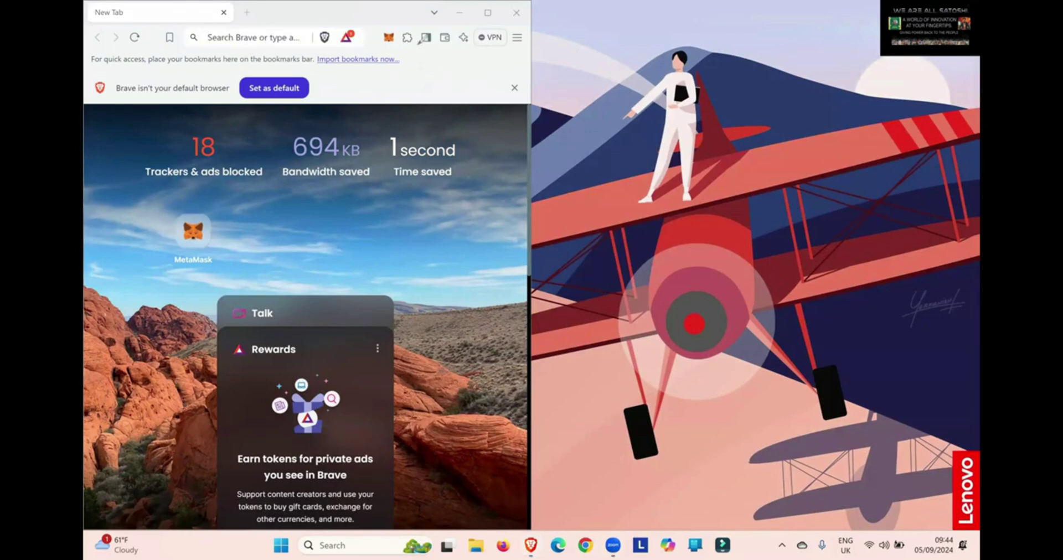
{"action": "mouse_move", "coordinate": [420, 32]}
{"action": "left_mouse_down"}
{"action": "mouse_move", "coordinate": [397, 31]}
{"action": "mouse_move", "coordinate": [403, 55]}
{"action": "mouse_move", "coordinate": [419, 31]}
{"action": "left_mouse_up"}
{"action": "left_click", "coordinate": [408, 38]}
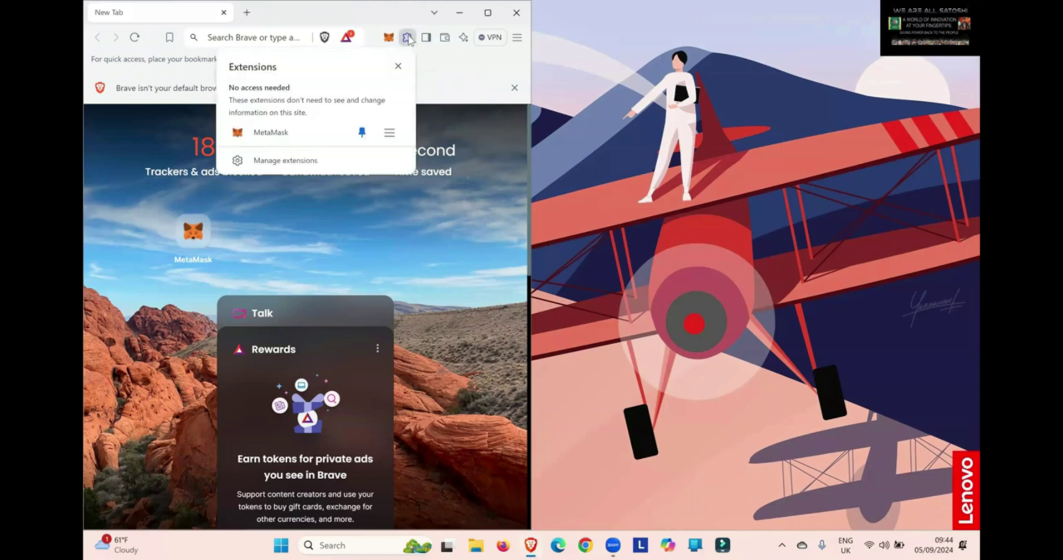
{"action": "left_click", "coordinate": [392, 138]}
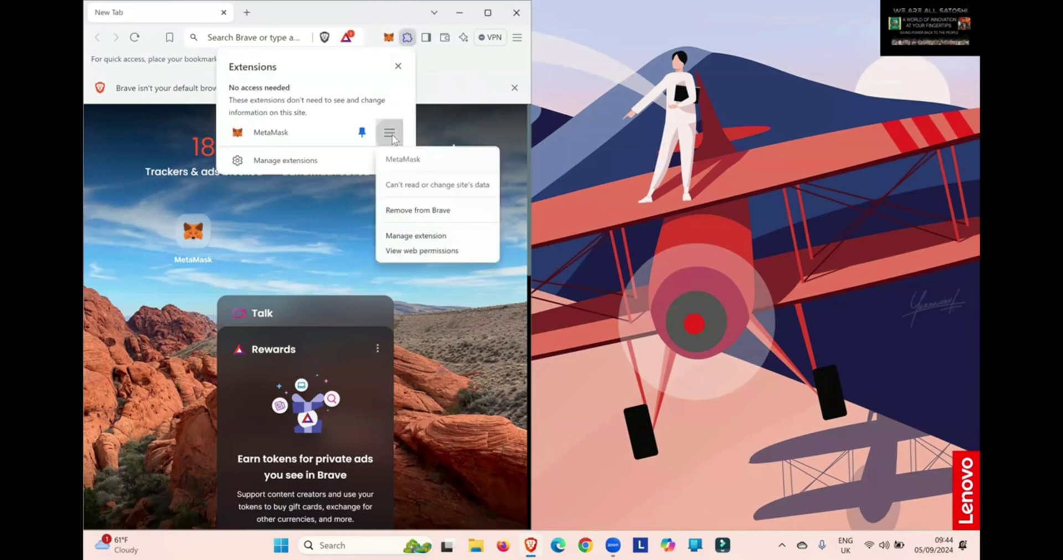
{"action": "left_click", "coordinate": [401, 240]}
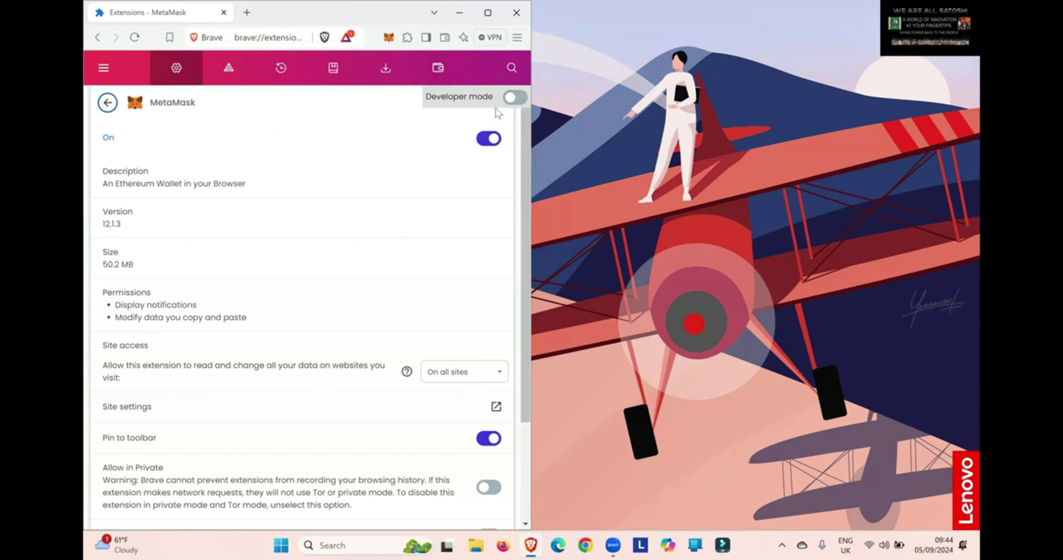
Step: Turn on developer mode, maximize the Brave window and update the installed extensions
{"action": "left_click", "coordinate": [510, 98]}
{"action": "key", "text": "super+Up"}
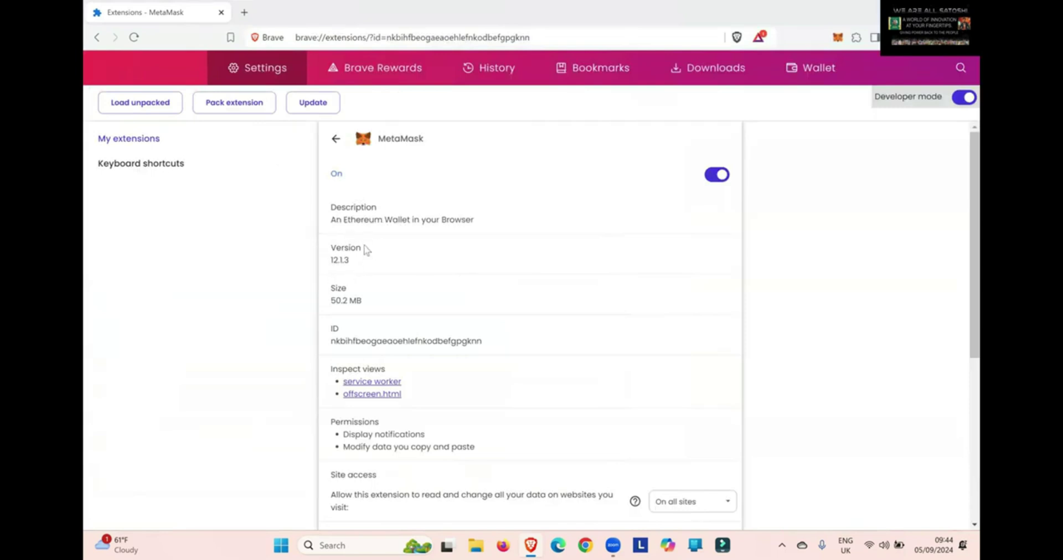
{"action": "left_click", "coordinate": [319, 103]}
{"action": "left_click", "coordinate": [320, 108]}
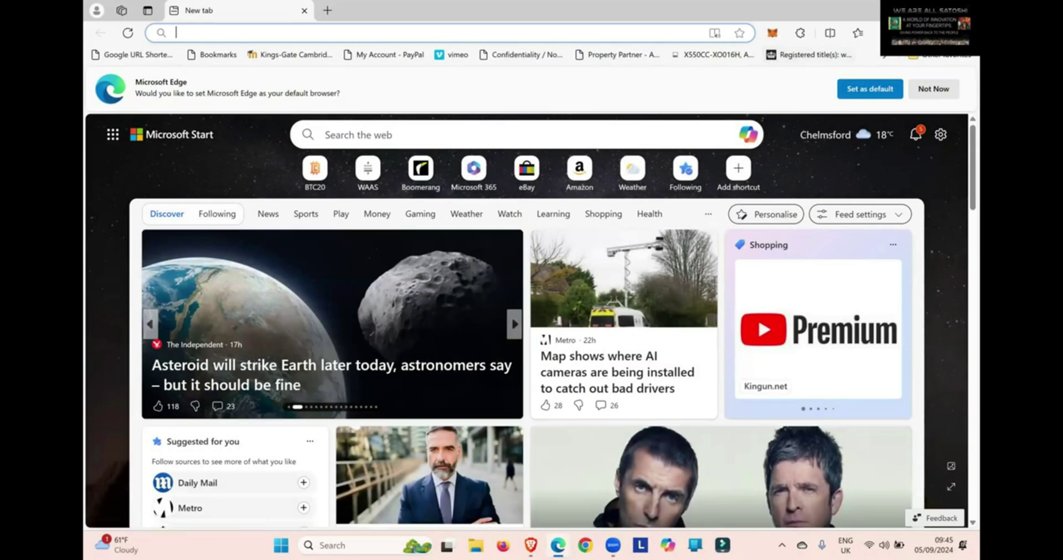
Step: Switch to Microsoft Edge, resize its window to half the screen and open the MetaMask extension's management page
{"action": "key", "text": "super+Left"}
{"action": "mouse_move", "coordinate": [367, 50]}
{"action": "left_mouse_down"}
{"action": "mouse_move", "coordinate": [361, 26]}
{"action": "mouse_move", "coordinate": [336, 43]}
{"action": "mouse_move", "coordinate": [367, 40]}
{"action": "mouse_move", "coordinate": [368, 28]}
{"action": "left_mouse_up"}
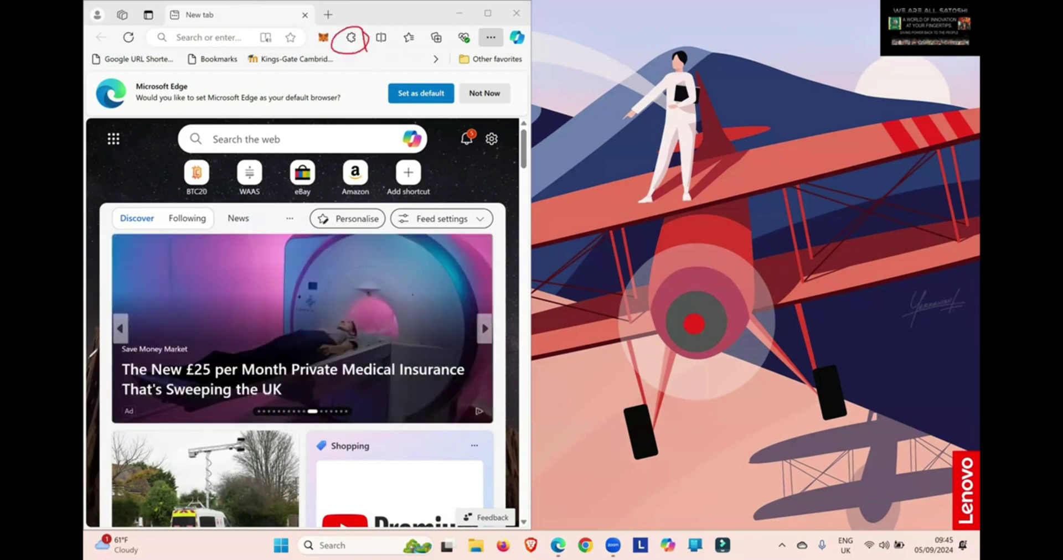
{"action": "left_click", "coordinate": [351, 37]}
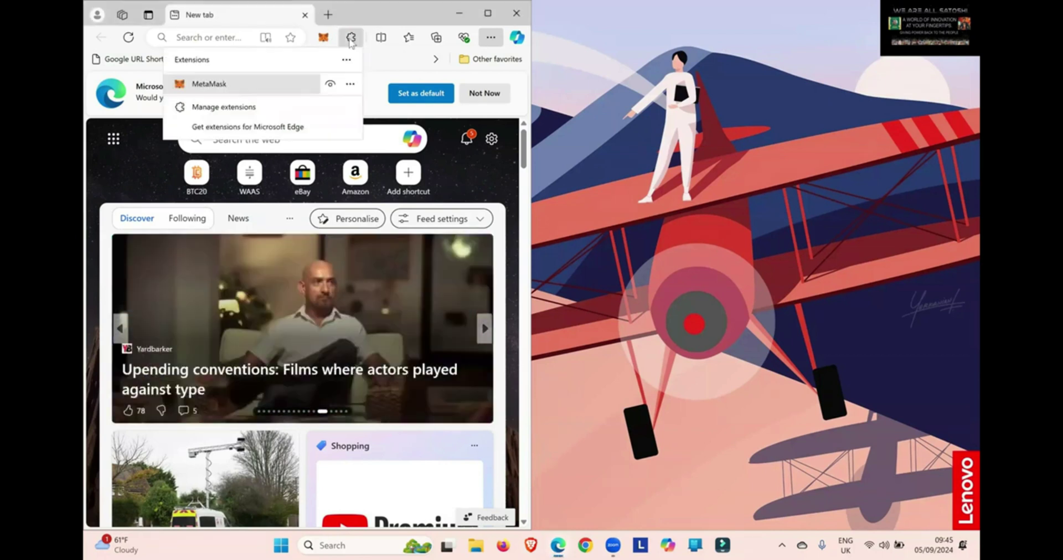
{"action": "left_click", "coordinate": [350, 85]}
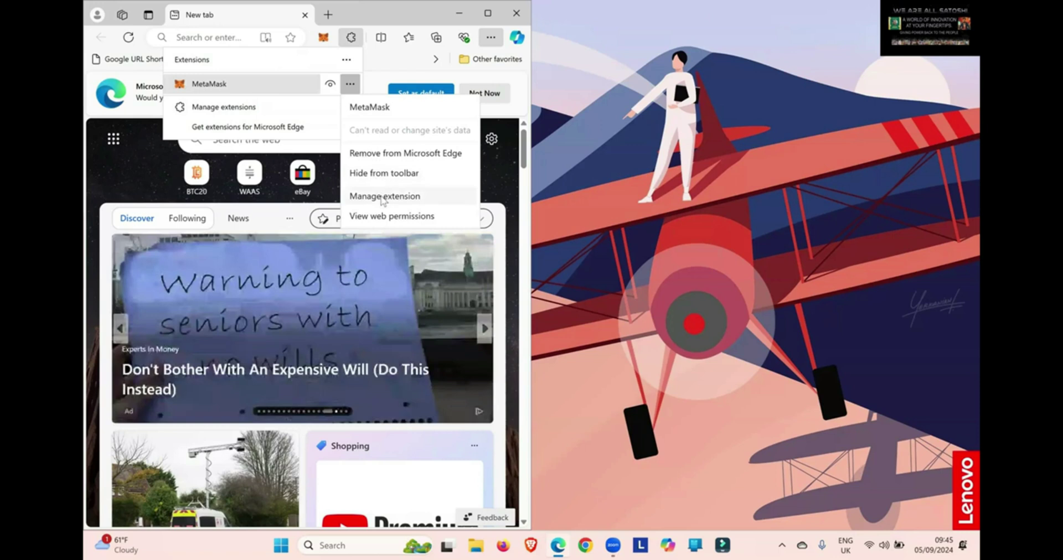
{"action": "left_click", "coordinate": [384, 197]}
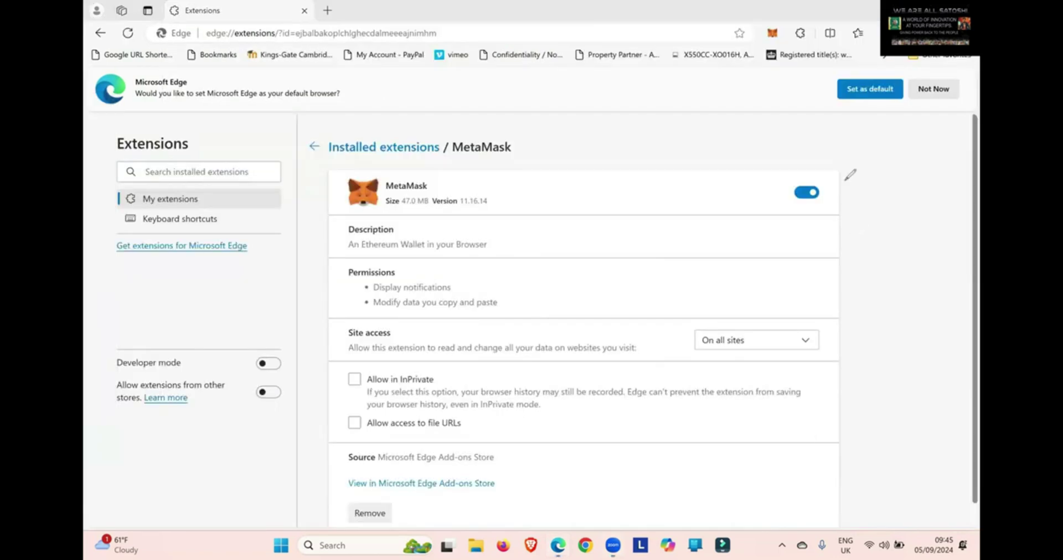
Step: Turn on developer mode for Edge's extensions, and switch the MetaMask extension off and back on
{"action": "mouse_move", "coordinate": [846, 179]}
{"action": "left_mouse_down"}
{"action": "mouse_move", "coordinate": [786, 210]}
{"action": "mouse_move", "coordinate": [843, 174]}
{"action": "left_mouse_up"}
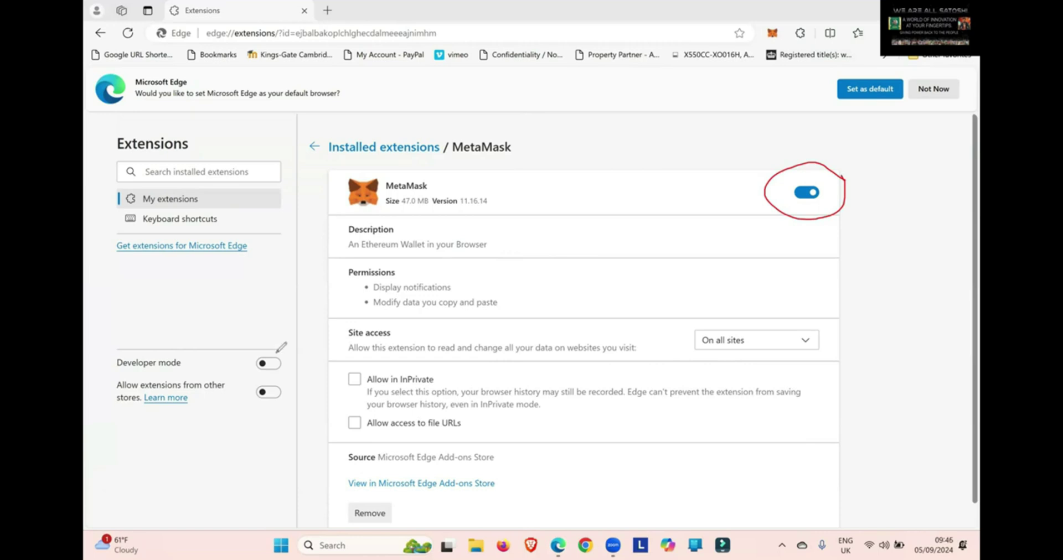
{"action": "mouse_move", "coordinate": [276, 349]}
{"action": "left_mouse_down"}
{"action": "mouse_move", "coordinate": [238, 358]}
{"action": "mouse_move", "coordinate": [299, 360]}
{"action": "mouse_move", "coordinate": [265, 342]}
{"action": "left_mouse_up"}
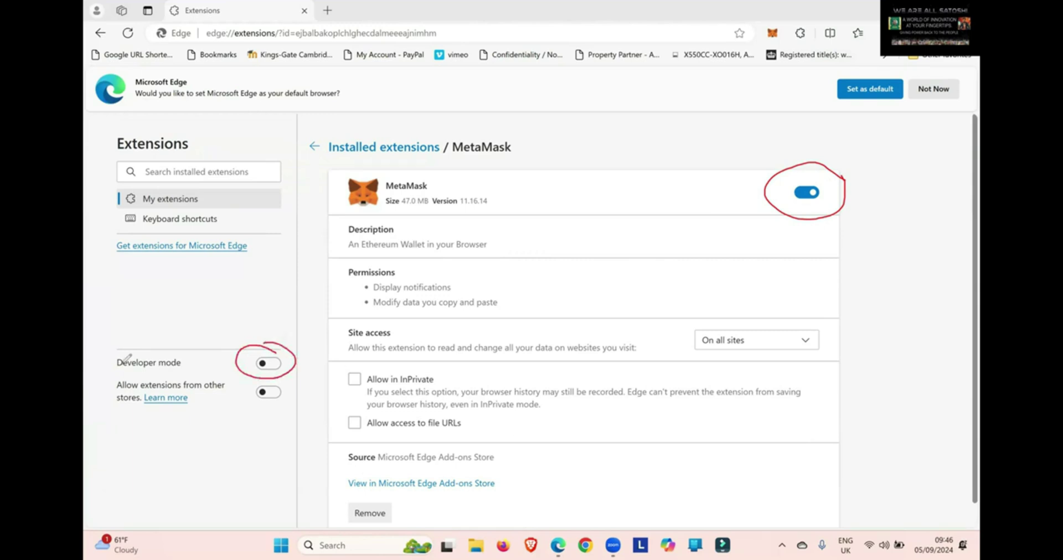
{"action": "left_click", "coordinate": [269, 363]}
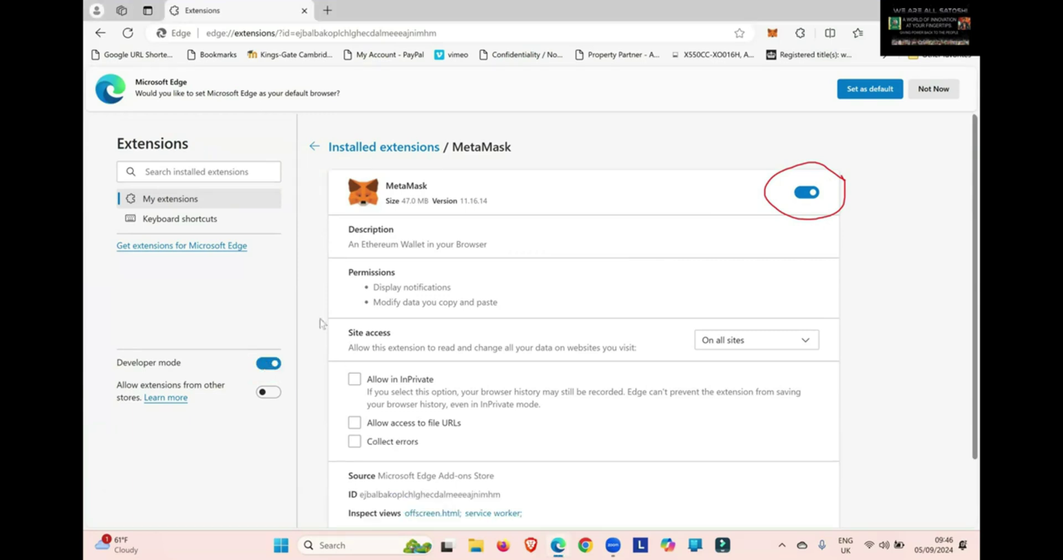
{"action": "scroll", "coordinate": [508, 253], "scroll_direction": "down", "scroll_amount": 2}
{"action": "scroll", "coordinate": [510, 254], "scroll_direction": "up", "scroll_amount": 2}
{"action": "left_click", "coordinate": [813, 193]}
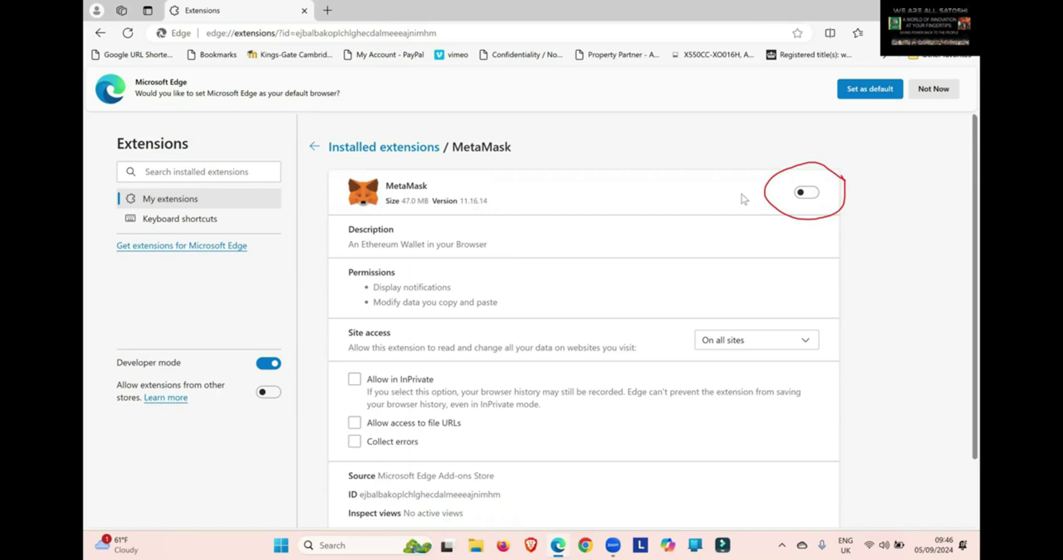
{"action": "left_click", "coordinate": [806, 193]}
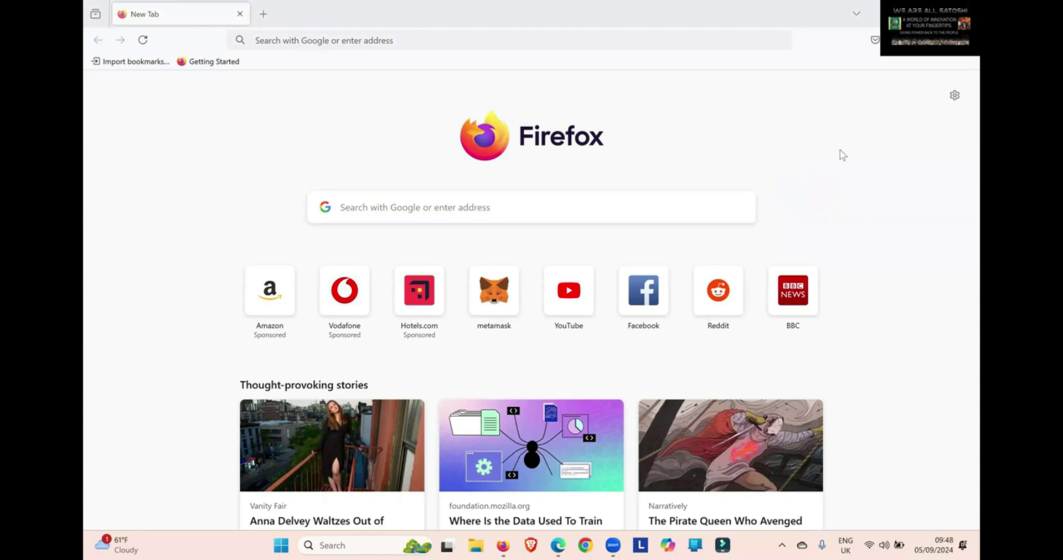
Step: Switch to Firefox, resize its window to half the screen and open the extensions list in the Add-ons Manager
{"action": "key", "text": "super+Left"}
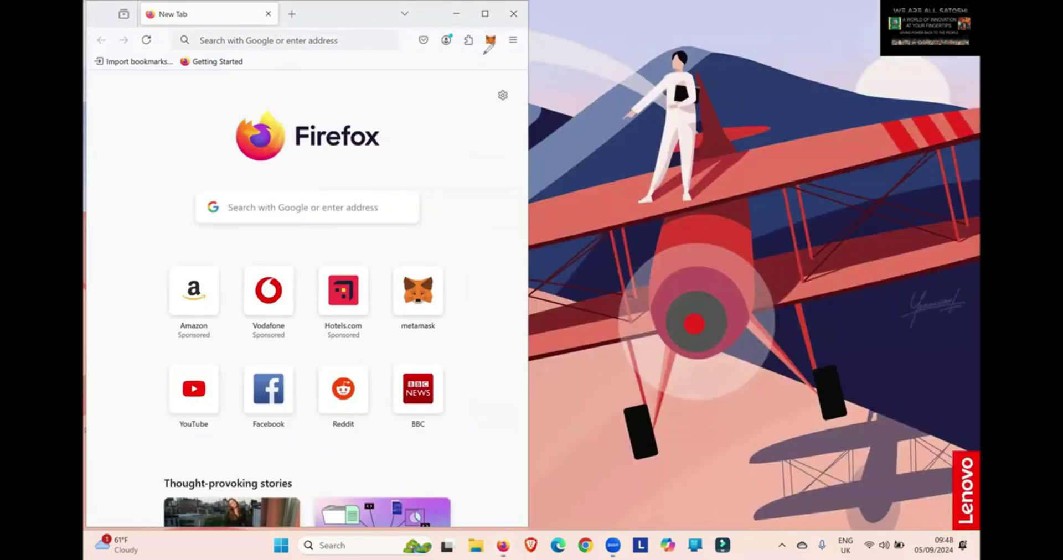
{"action": "mouse_move", "coordinate": [482, 43]}
{"action": "left_mouse_down"}
{"action": "mouse_move", "coordinate": [462, 30]}
{"action": "mouse_move", "coordinate": [469, 48]}
{"action": "left_mouse_up"}
{"action": "key", "text": "ctrl+shift+a"}
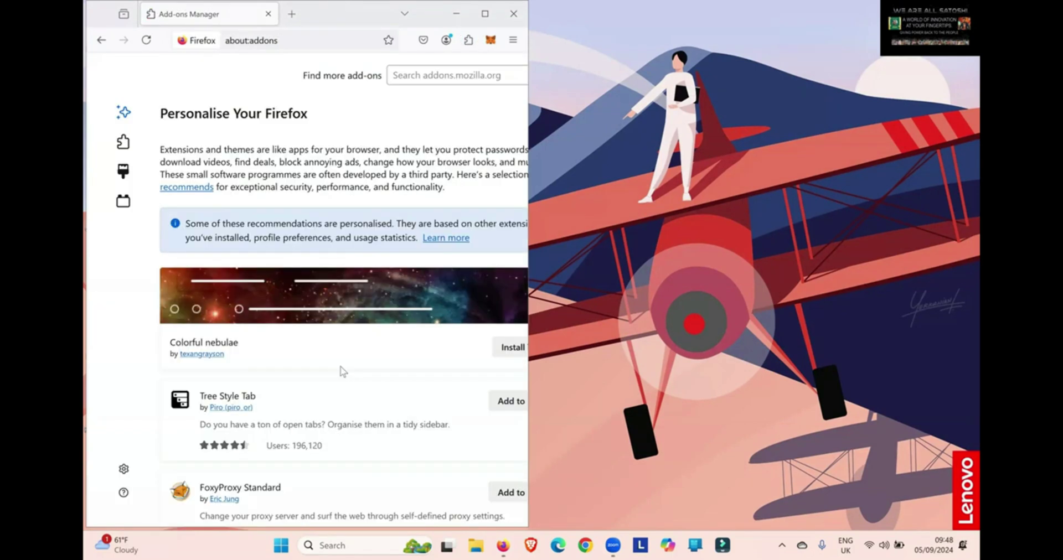
{"action": "mouse_move", "coordinate": [139, 135]}
{"action": "left_mouse_down"}
{"action": "mouse_move", "coordinate": [119, 128]}
{"action": "mouse_move", "coordinate": [108, 149]}
{"action": "mouse_move", "coordinate": [135, 159]}
{"action": "mouse_move", "coordinate": [137, 132]}
{"action": "left_mouse_up"}
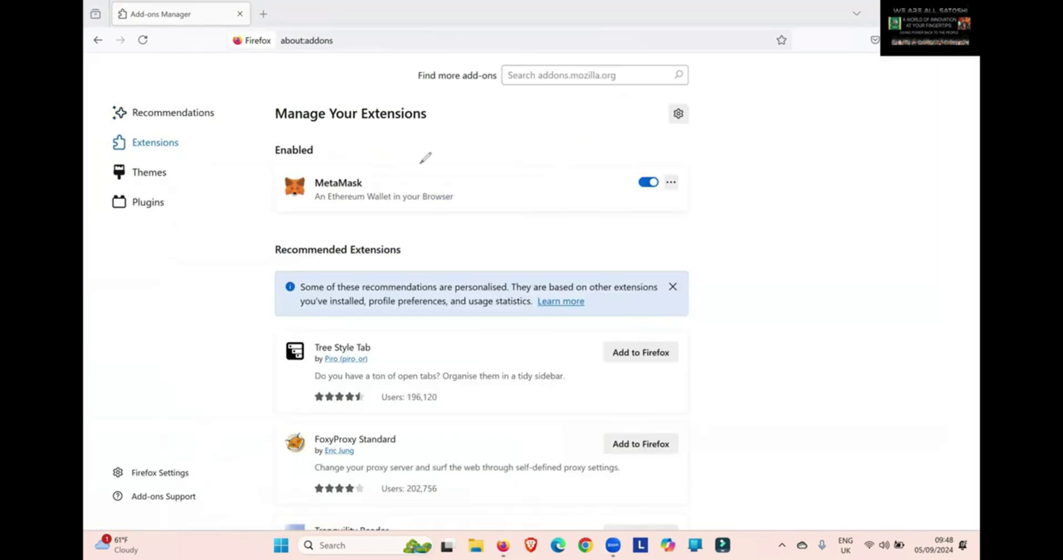
Step: Open the management page of the MetaMask extension in Firefox and check its version details
{"action": "mouse_move", "coordinate": [420, 163]}
{"action": "left_mouse_down"}
{"action": "mouse_move", "coordinate": [246, 174]}
{"action": "mouse_move", "coordinate": [459, 225]}
{"action": "mouse_move", "coordinate": [683, 217]}
{"action": "mouse_move", "coordinate": [677, 140]}
{"action": "mouse_move", "coordinate": [400, 157]}
{"action": "left_mouse_up"}
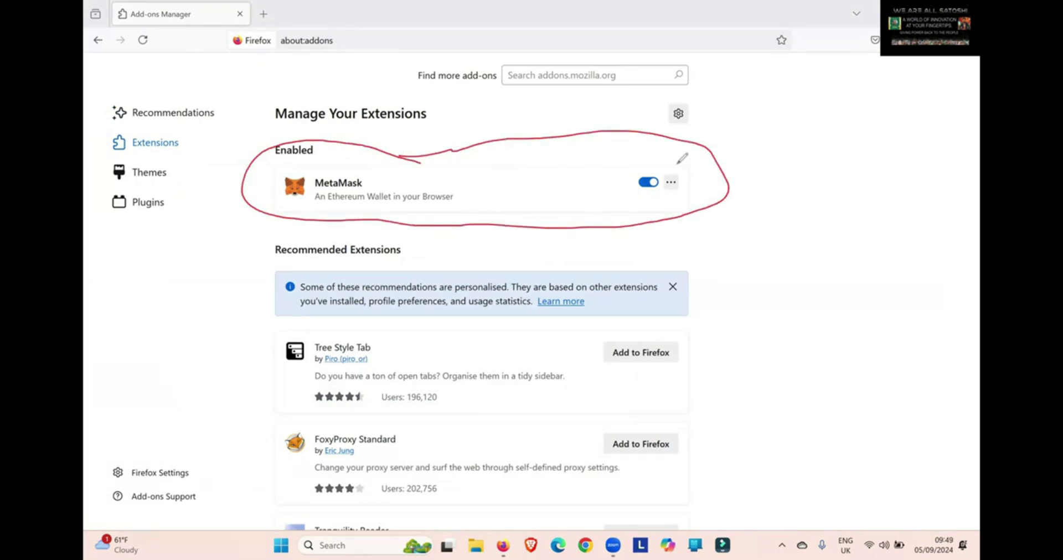
{"action": "mouse_move", "coordinate": [677, 164]}
{"action": "left_mouse_down"}
{"action": "mouse_move", "coordinate": [660, 191]}
{"action": "mouse_move", "coordinate": [692, 173]}
{"action": "mouse_move", "coordinate": [668, 157]}
{"action": "left_mouse_up"}
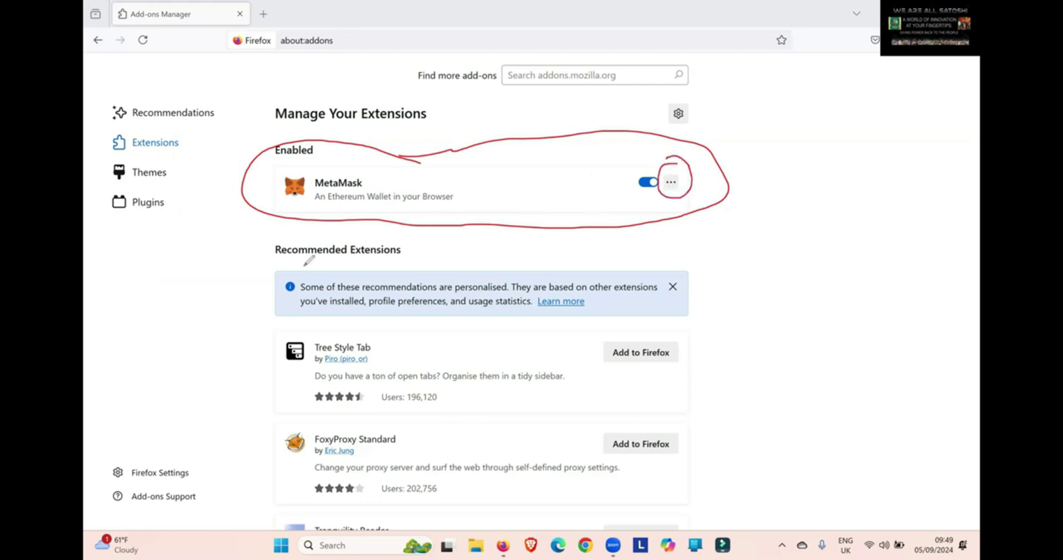
{"action": "left_click", "coordinate": [671, 183]}
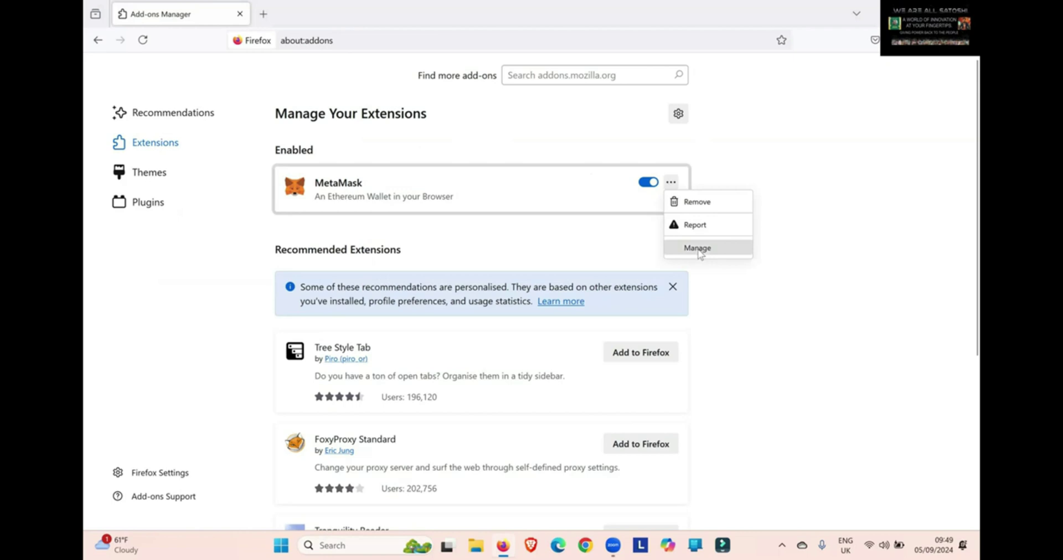
{"action": "left_click", "coordinate": [698, 248]}
{"action": "mouse_move", "coordinate": [687, 407]}
{"action": "left_mouse_down"}
{"action": "mouse_move", "coordinate": [659, 408]}
{"action": "mouse_move", "coordinate": [656, 440]}
{"action": "mouse_move", "coordinate": [698, 416]}
{"action": "mouse_move", "coordinate": [688, 402]}
{"action": "left_mouse_up"}
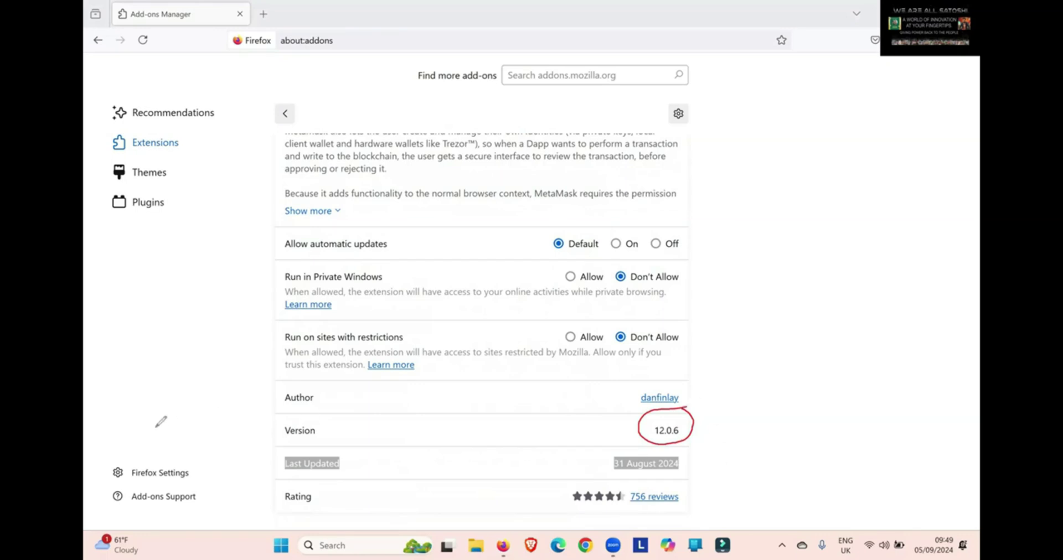
{"action": "key", "text": "Escape"}
{"action": "scroll", "coordinate": [653, 170], "scroll_direction": "up", "scroll_amount": 3}
{"action": "scroll", "coordinate": [653, 170], "scroll_direction": "up", "scroll_amount": 2}
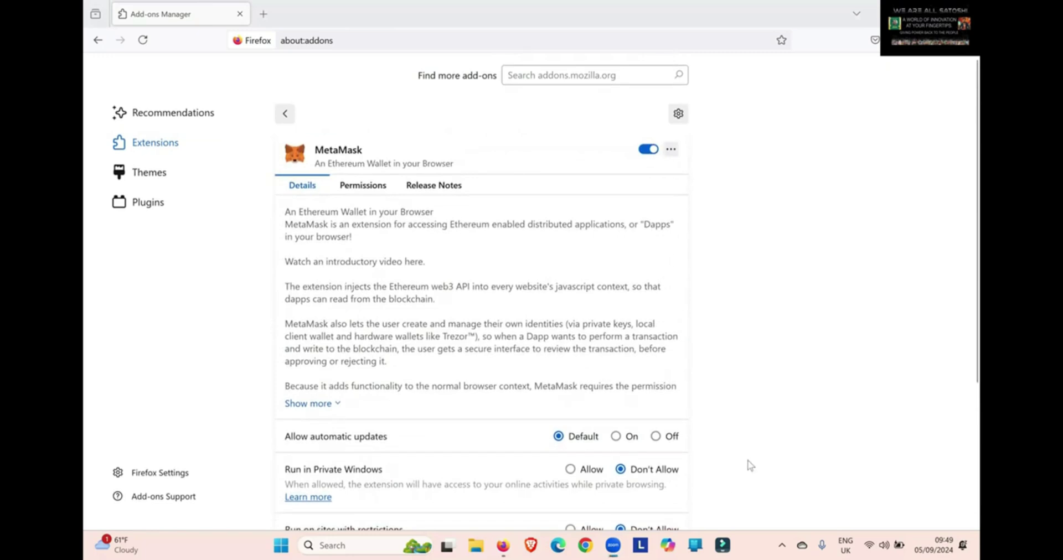
Step: Switch the MetaMask extension off and back on in Firefox, and recheck its version and last updated date
{"action": "mouse_move", "coordinate": [655, 135]}
{"action": "left_mouse_down"}
{"action": "mouse_move", "coordinate": [660, 176]}
{"action": "mouse_move", "coordinate": [634, 136]}
{"action": "left_mouse_up"}
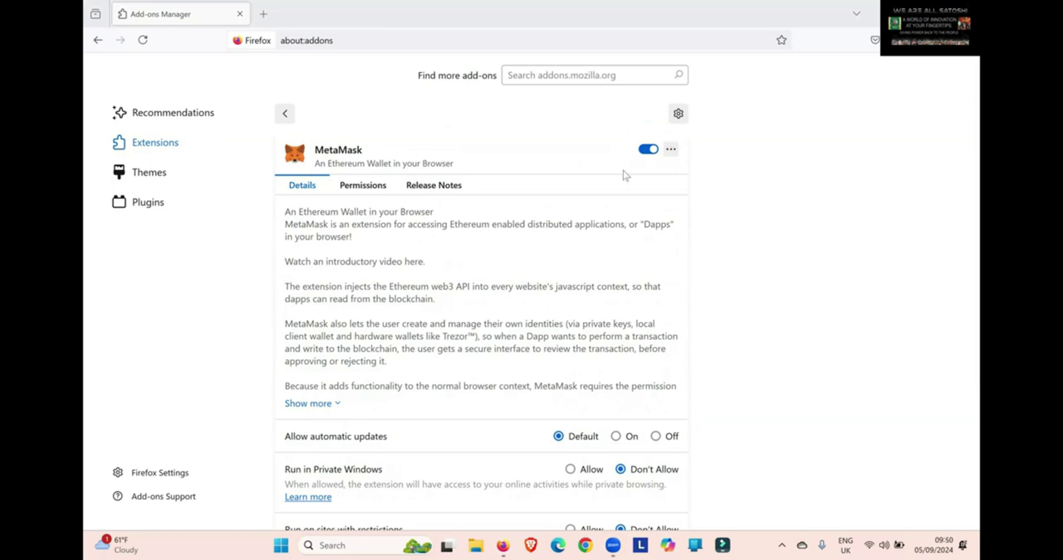
{"action": "left_click", "coordinate": [649, 150]}
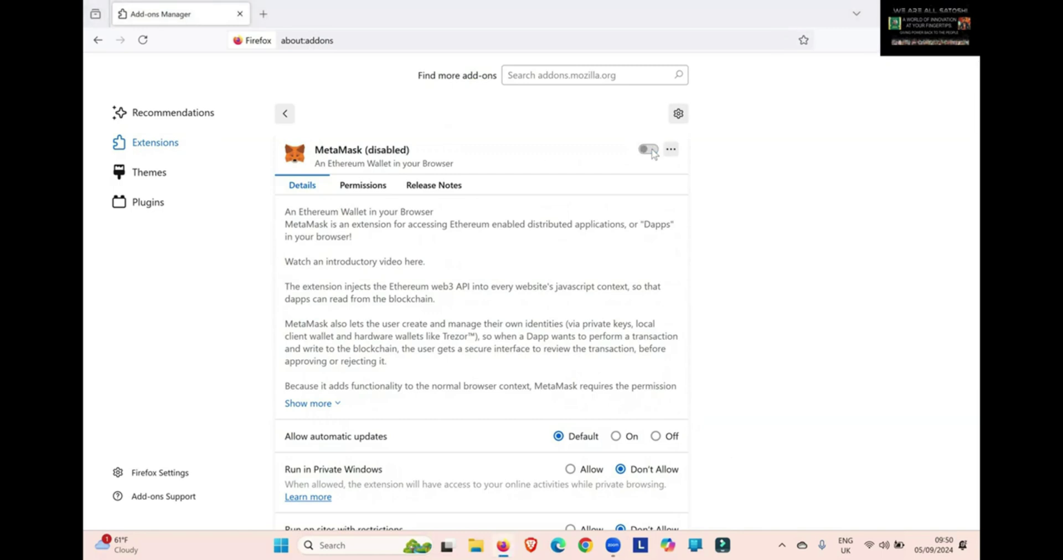
{"action": "left_click", "coordinate": [648, 150]}
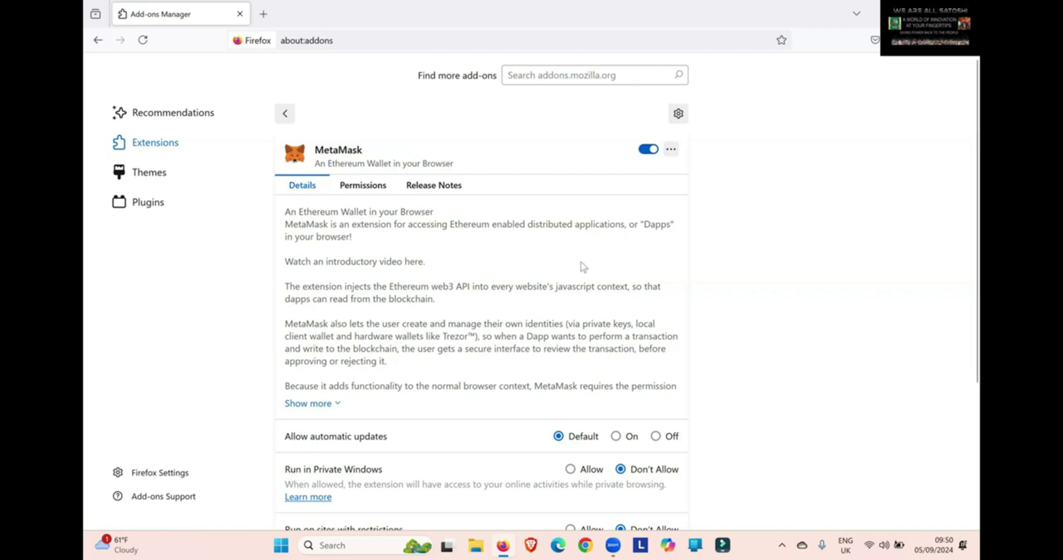
{"action": "scroll", "coordinate": [581, 266], "scroll_direction": "down", "scroll_amount": 4}
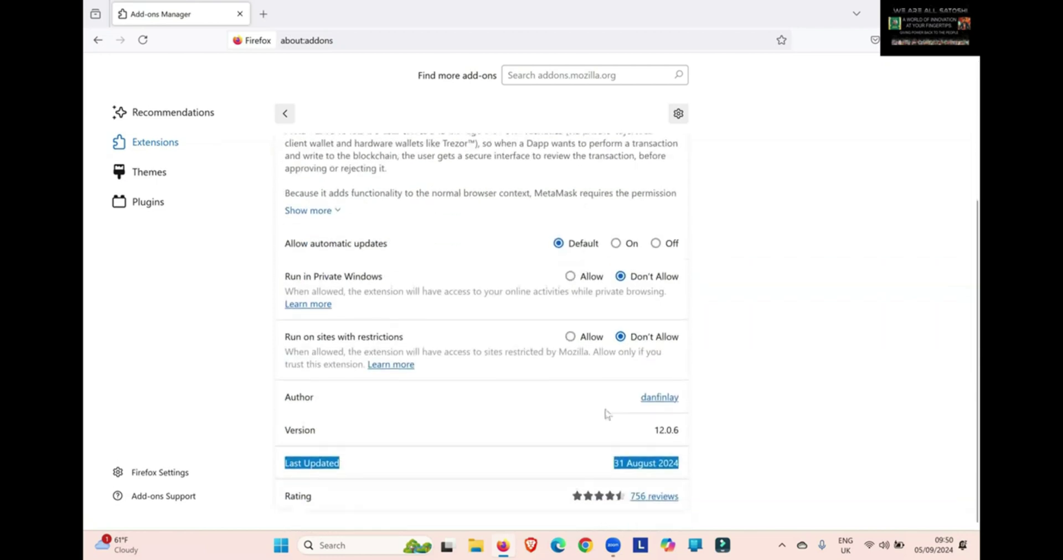